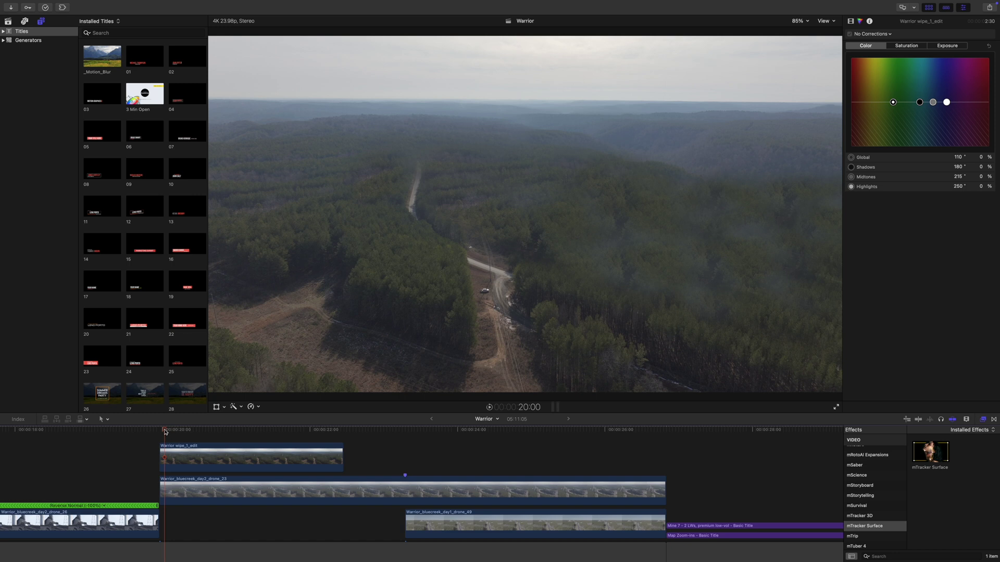
Toggle the Warrior wipe_1_edit forest still off and on to compare it with the coal facility shot beneath.
{"action": "mouse_move", "coordinate": [165, 431]}
{"action": "left_mouse_down"}
{"action": "mouse_move", "coordinate": [373, 436]}
{"action": "mouse_move", "coordinate": [162, 442]}
{"action": "left_mouse_up"}
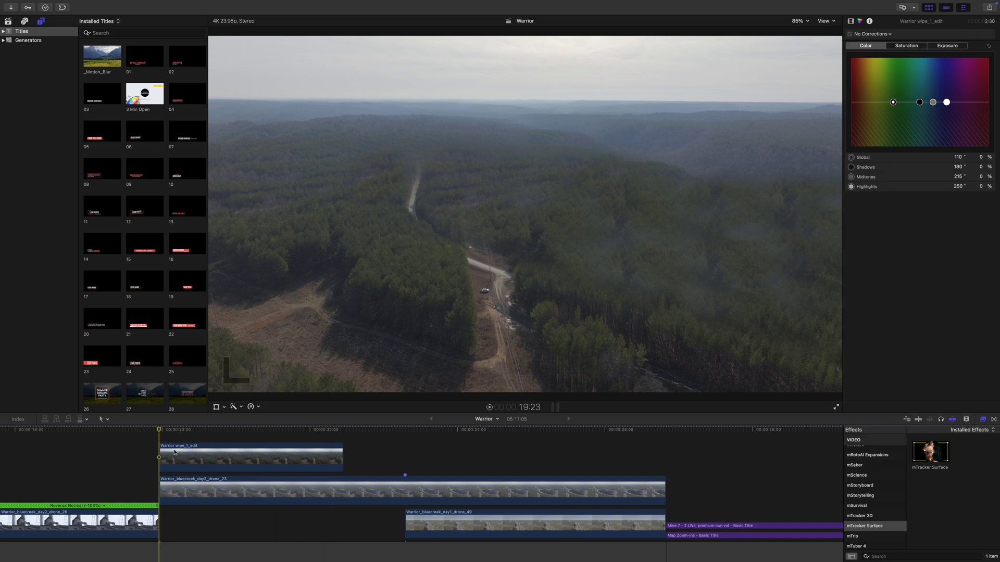
{"action": "left_click", "coordinate": [175, 452]}
{"action": "key", "text": "v"}
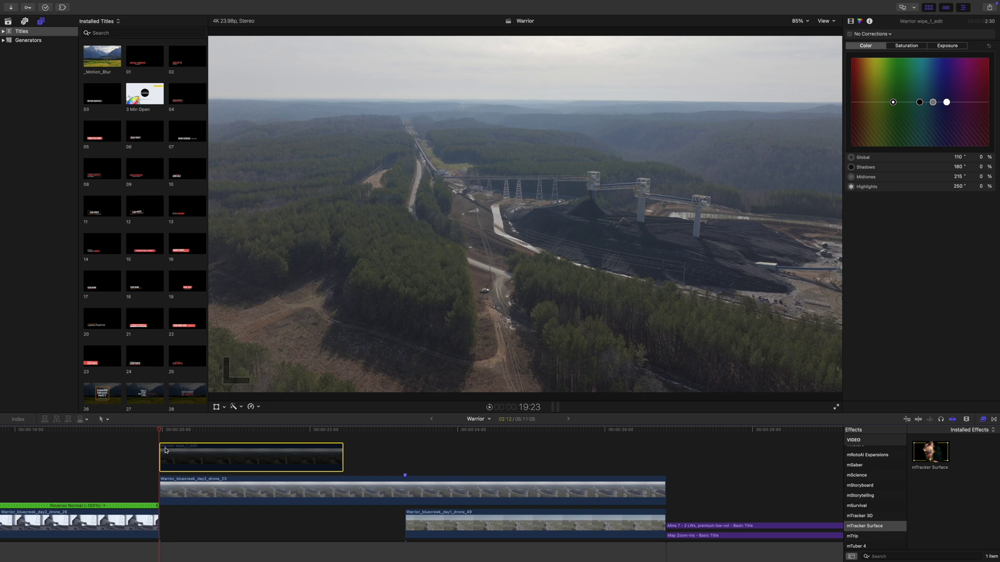
{"action": "key", "text": "v"}
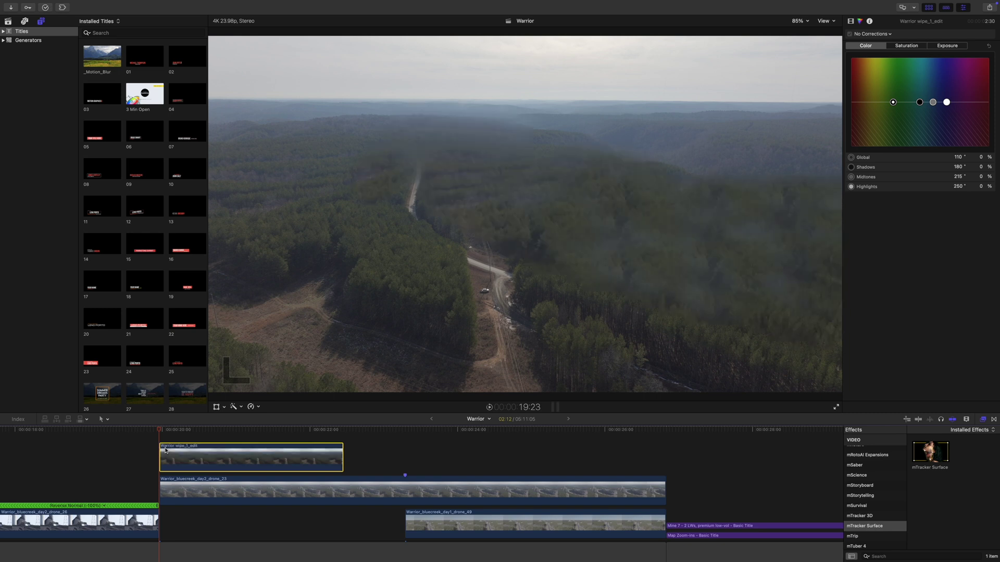
{"action": "key", "text": "v"}
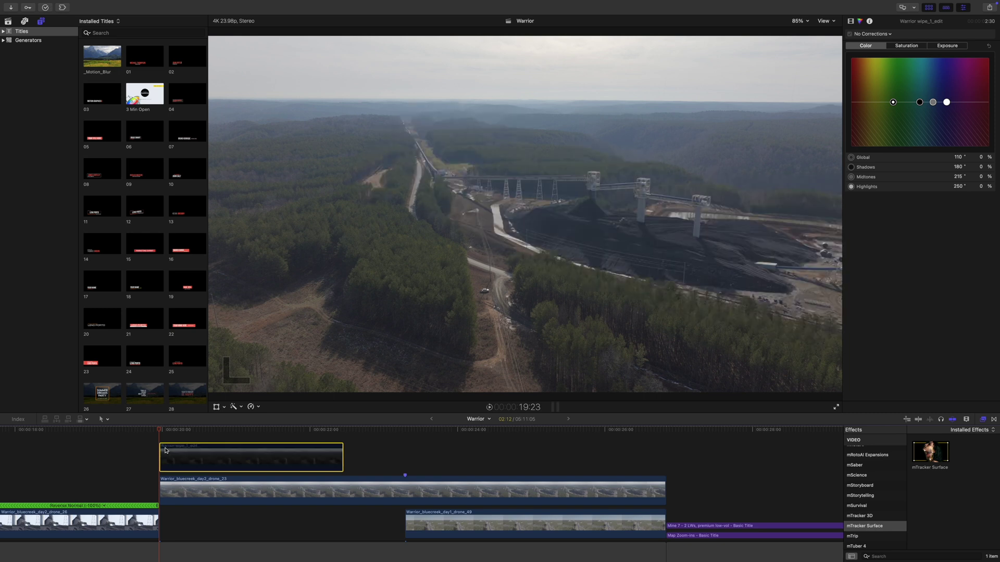
{"action": "key", "text": "v"}
{"action": "key", "text": "v"}
{"action": "key", "text": "v"}
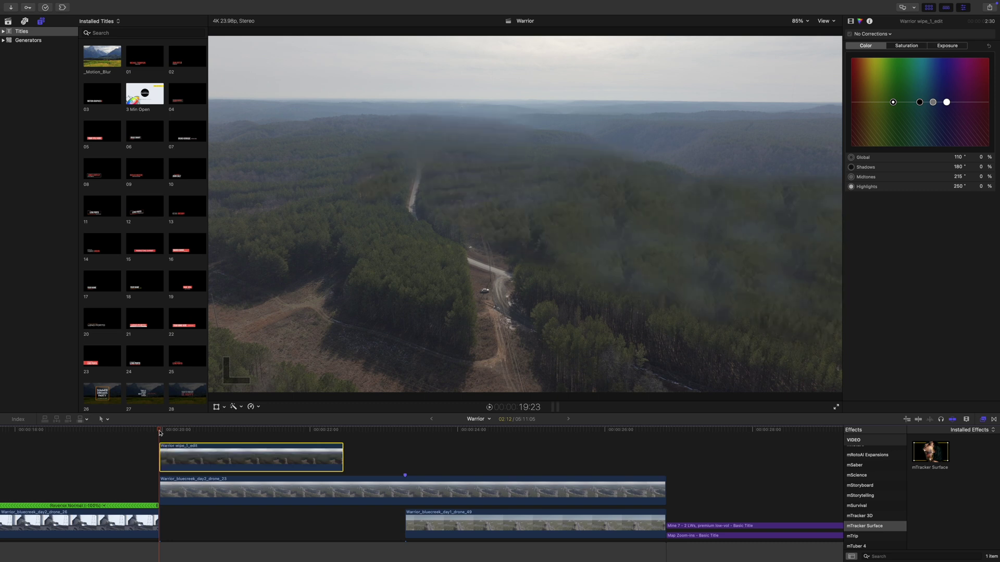
{"action": "mouse_move", "coordinate": [158, 432]}
{"action": "left_mouse_down"}
{"action": "mouse_move", "coordinate": [257, 432]}
{"action": "mouse_move", "coordinate": [163, 433]}
{"action": "left_mouse_up"}
Add a Wipe transition to the end of the forest still, removing the one at its start.
{"action": "left_click", "coordinate": [995, 421]}
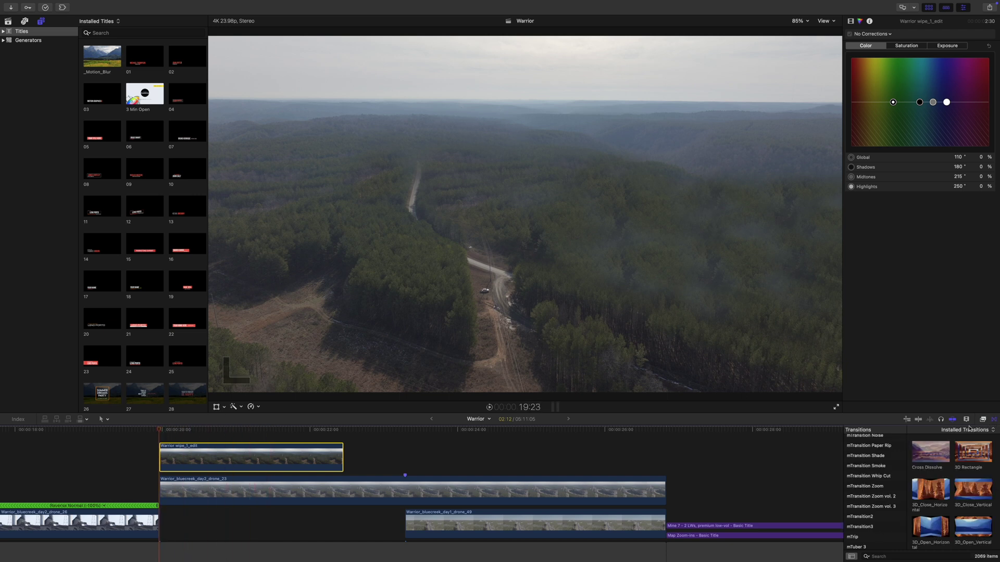
{"action": "left_click", "coordinate": [884, 557]}
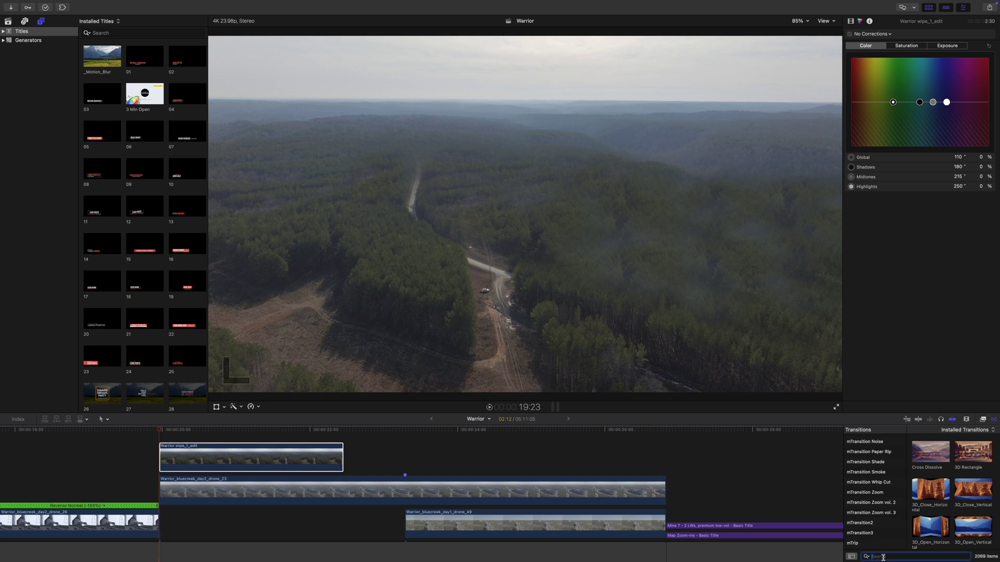
{"action": "type", "text": "wipe"}
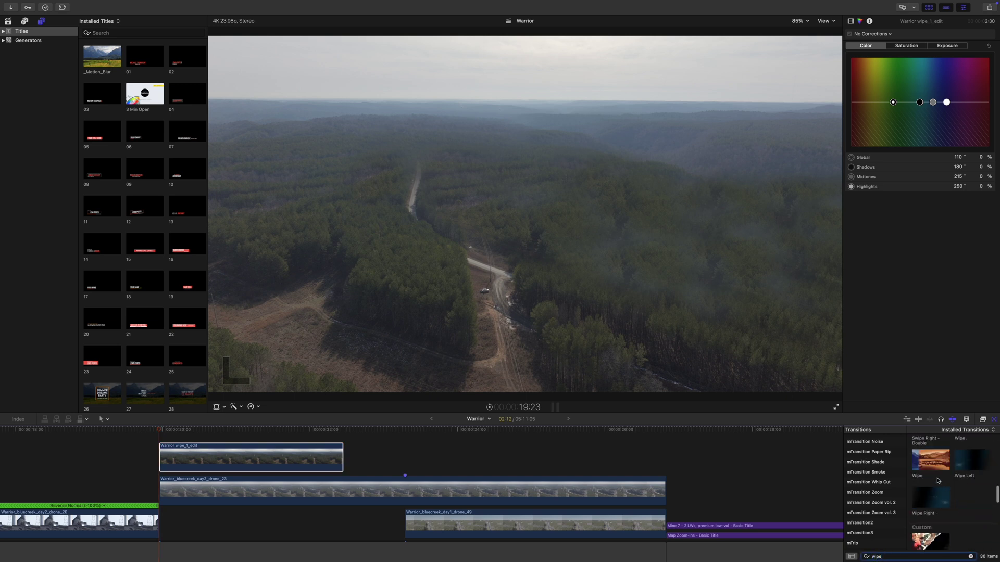
{"action": "left_click_drag", "start_coordinate": [936, 464], "coordinate": [290, 462]}
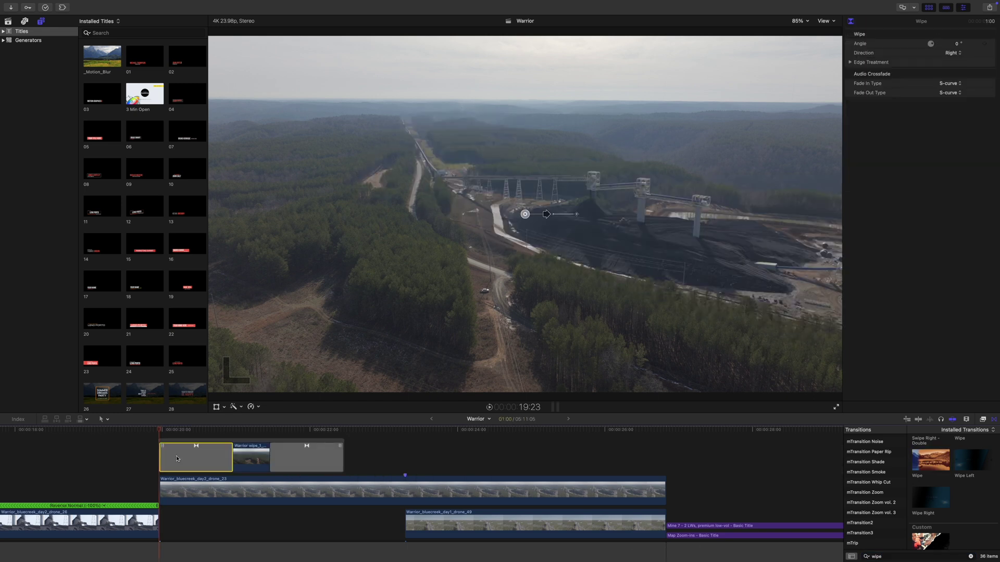
{"action": "key", "text": "Delete"}
Angle the wipe to 318° in the viewer and scrub through to check it.
{"action": "left_click_drag", "start_coordinate": [162, 433], "coordinate": [307, 435]}
{"action": "left_click", "coordinate": [310, 475]}
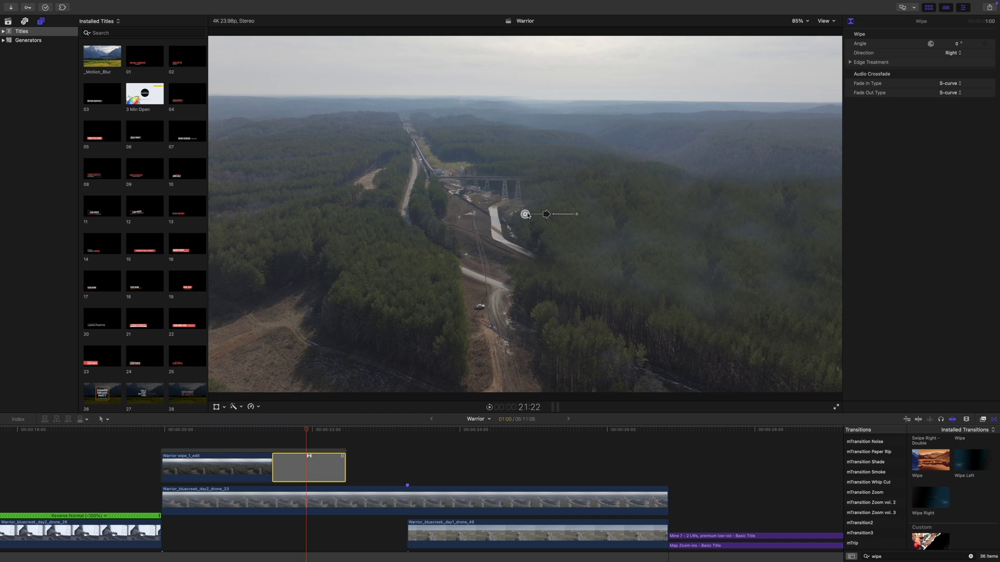
{"action": "left_click", "coordinate": [578, 215]}
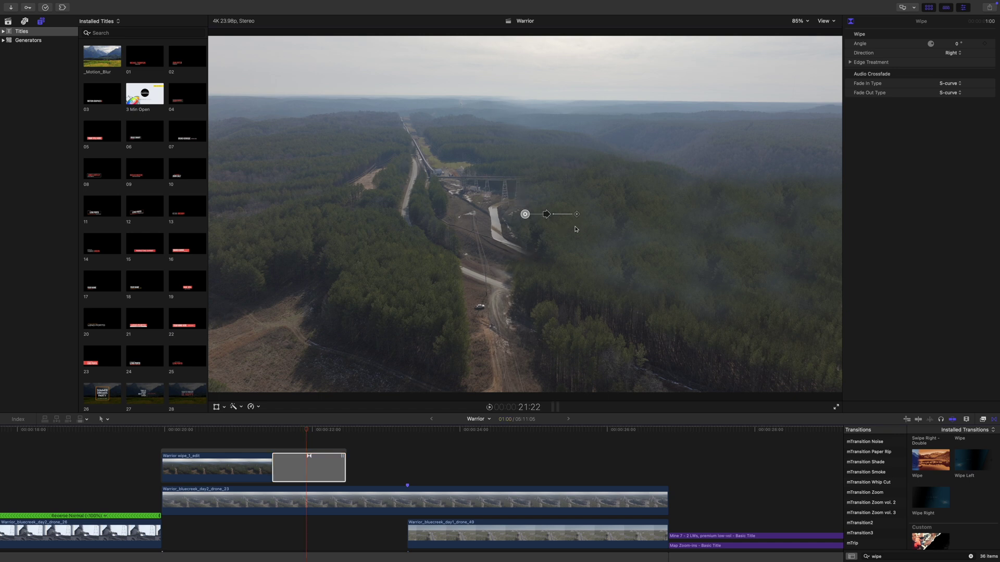
{"action": "left_click_drag", "start_coordinate": [546, 217], "coordinate": [540, 229]}
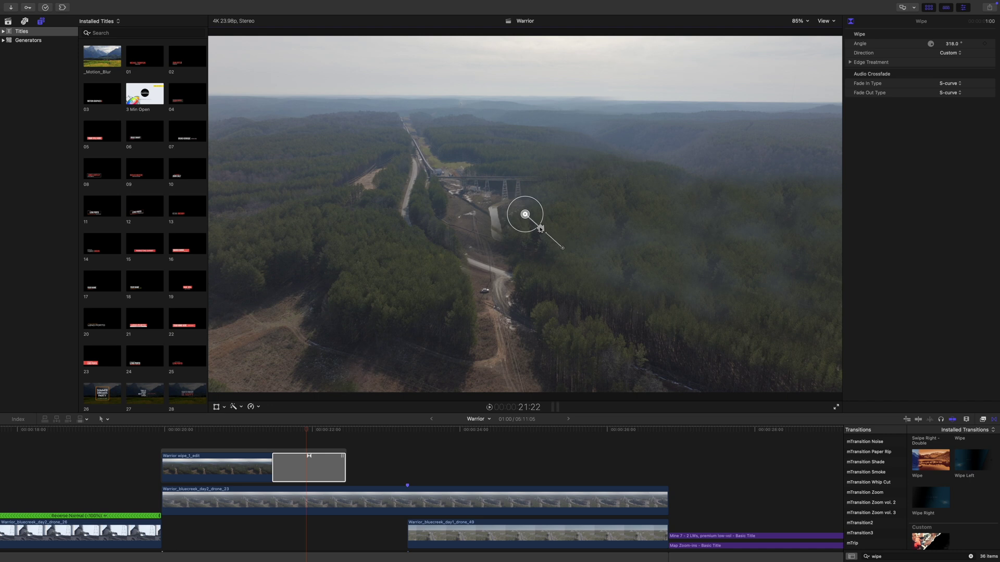
{"action": "left_click", "coordinate": [290, 432]}
{"action": "left_click_drag", "start_coordinate": [291, 434], "coordinate": [163, 431]}
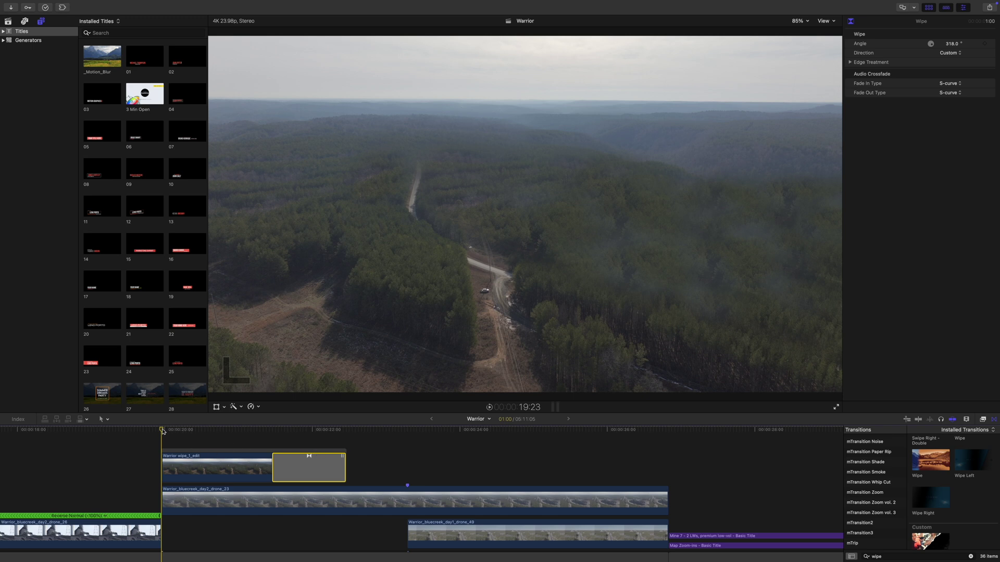
Review the wipe, then combine the forest still and its wipe into compound clip Warrior Clip.
{"action": "key", "text": "l"}
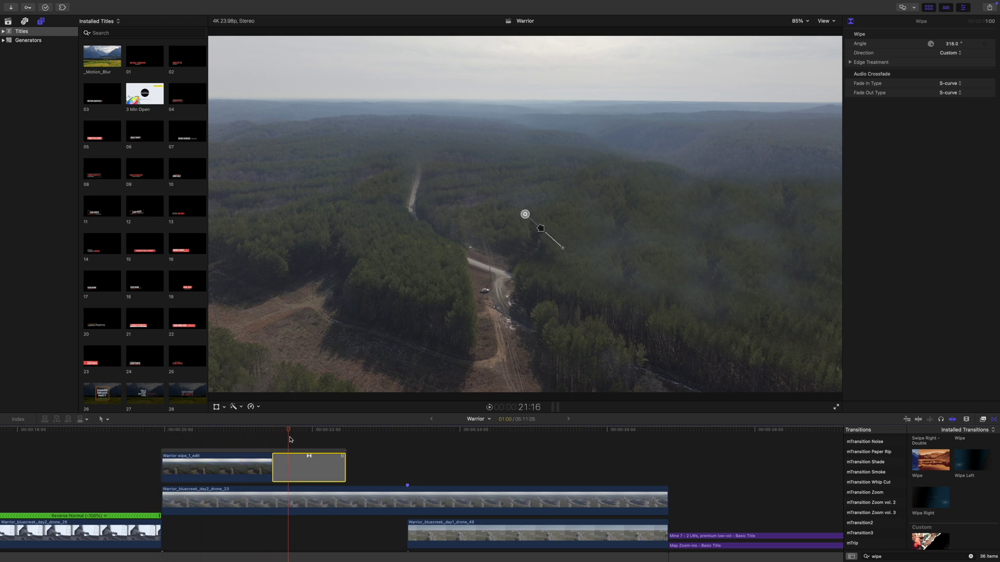
{"action": "left_click_drag", "start_coordinate": [290, 439], "coordinate": [163, 442]}
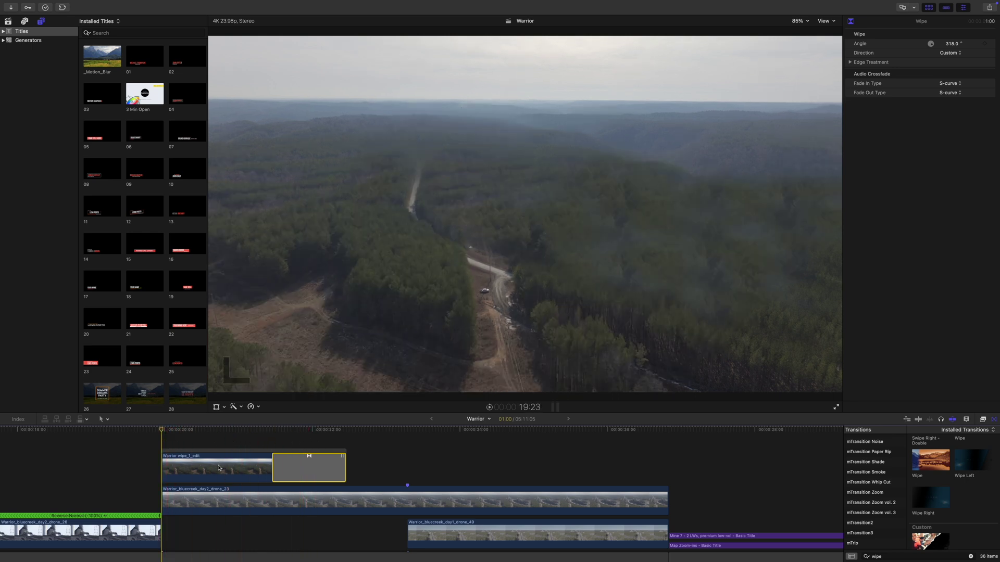
{"action": "left_click_drag", "start_coordinate": [372, 467], "coordinate": [236, 471]}
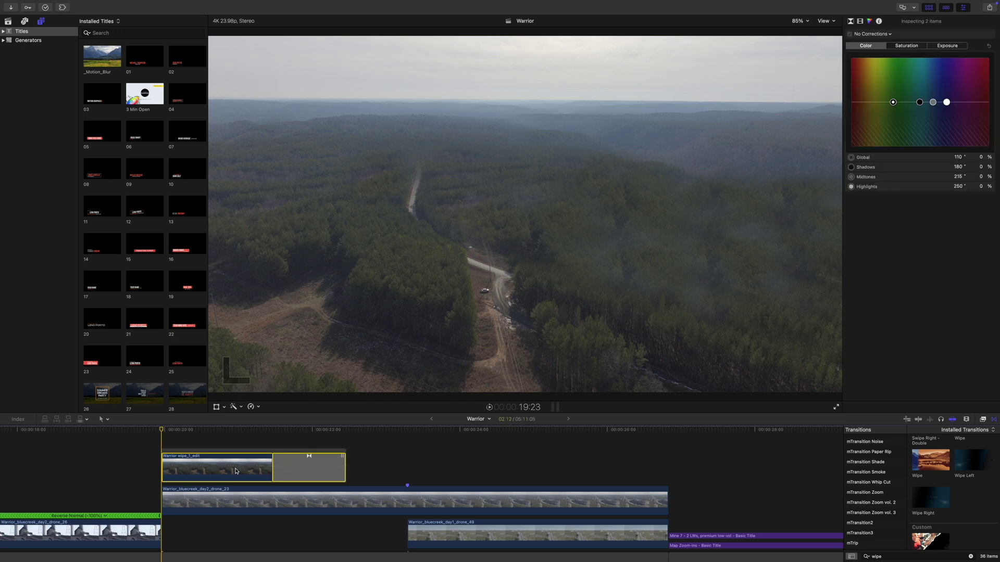
{"action": "key", "text": "alt+g"}
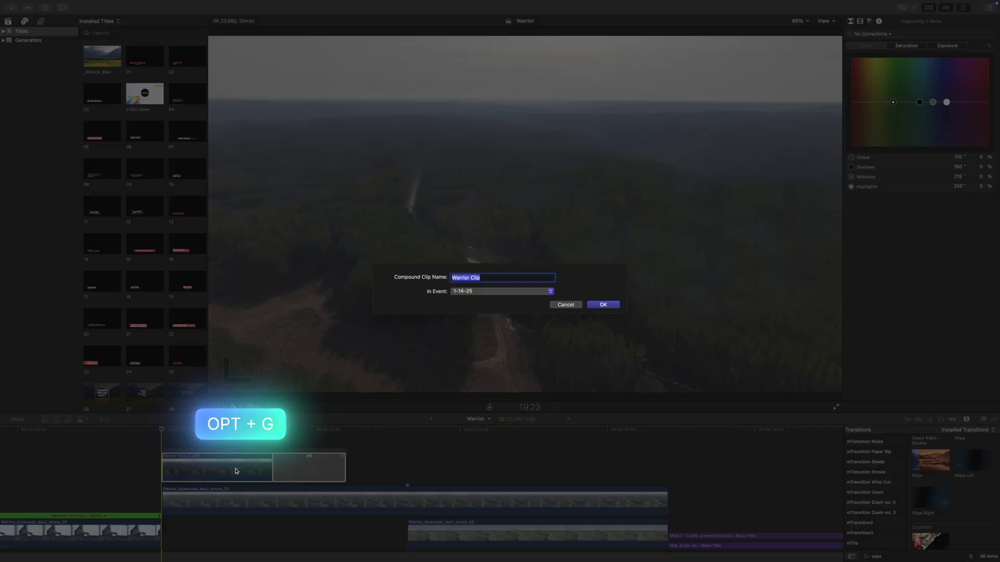
{"action": "key", "text": "Return"}
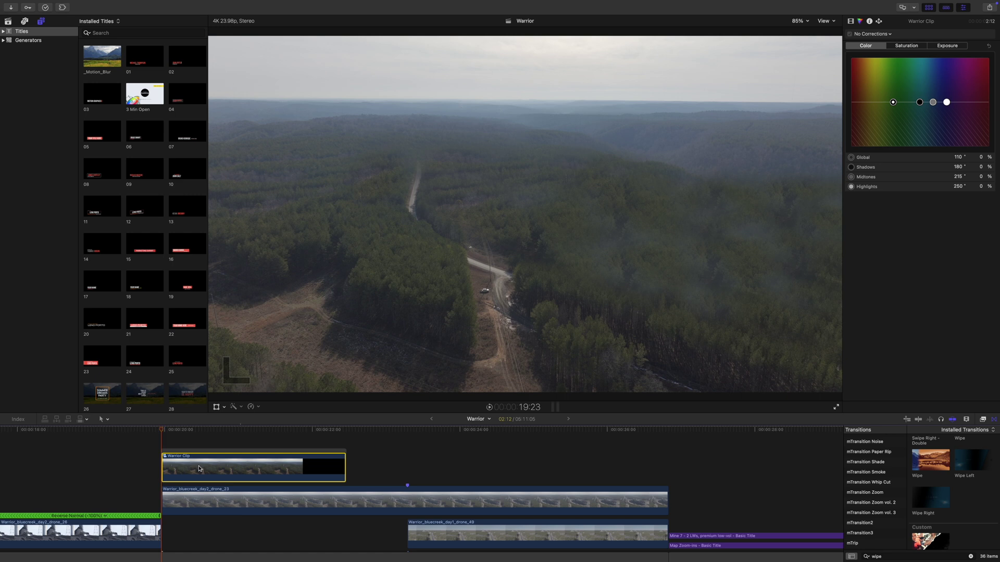
Disable Warrior Clip and split the day2_drone_23 shot where the wipe ends.
{"action": "key", "text": "v"}
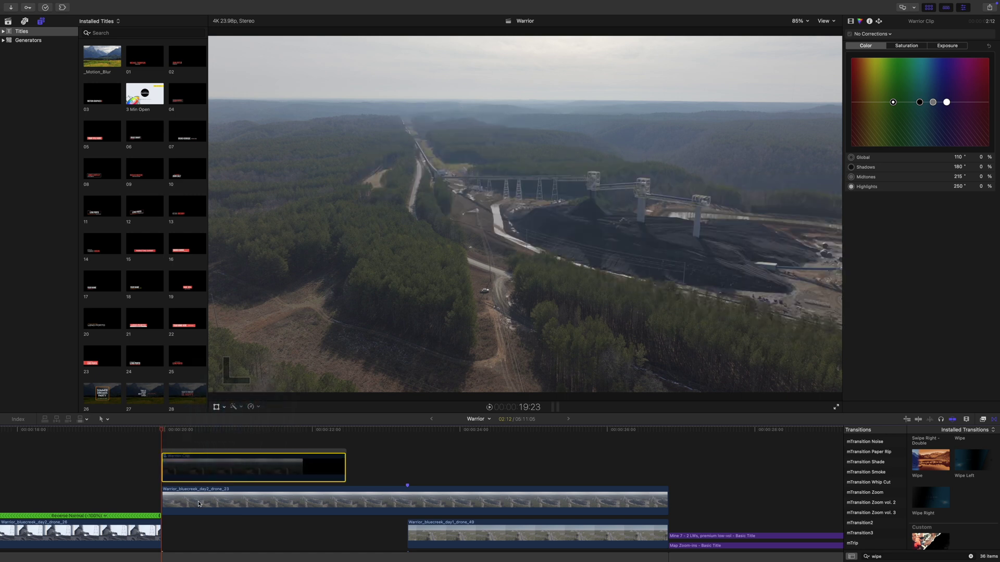
{"action": "left_click_drag", "start_coordinate": [161, 435], "coordinate": [345, 439]}
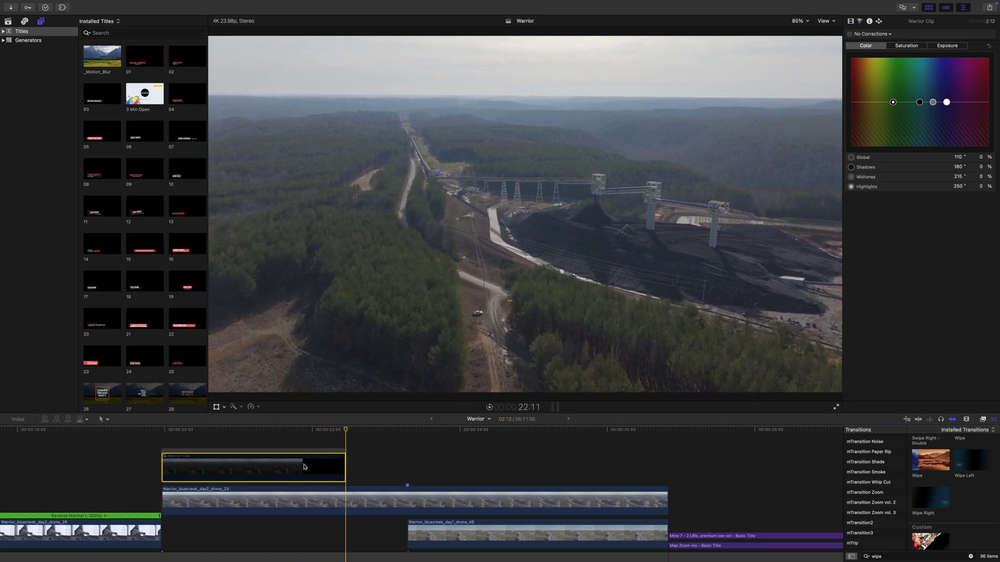
{"action": "key", "text": "b"}
{"action": "left_click", "coordinate": [345, 503]}
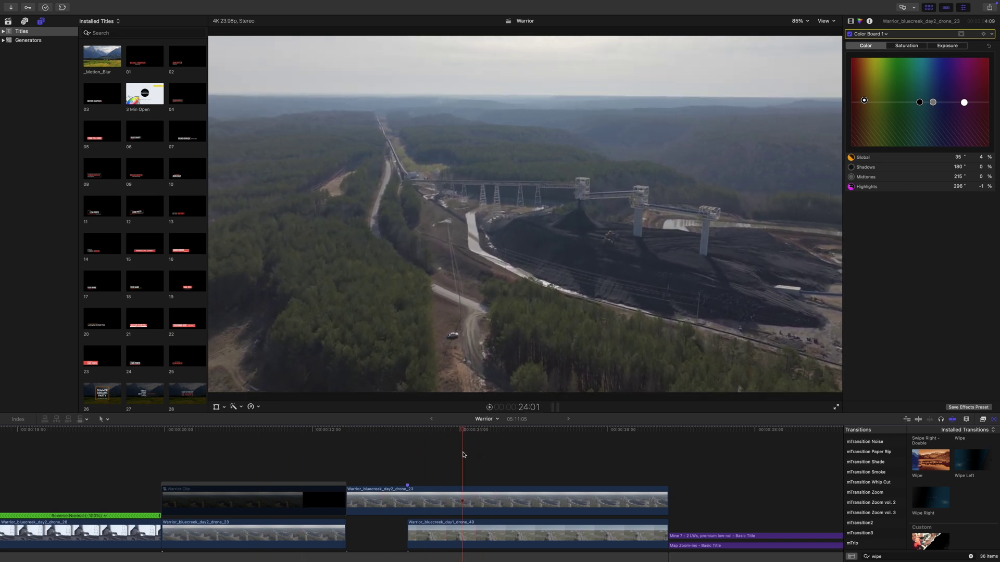
Apply the mTracker Surface effect to the drone shot portion under the wipe.
{"action": "left_click", "coordinate": [194, 534]}
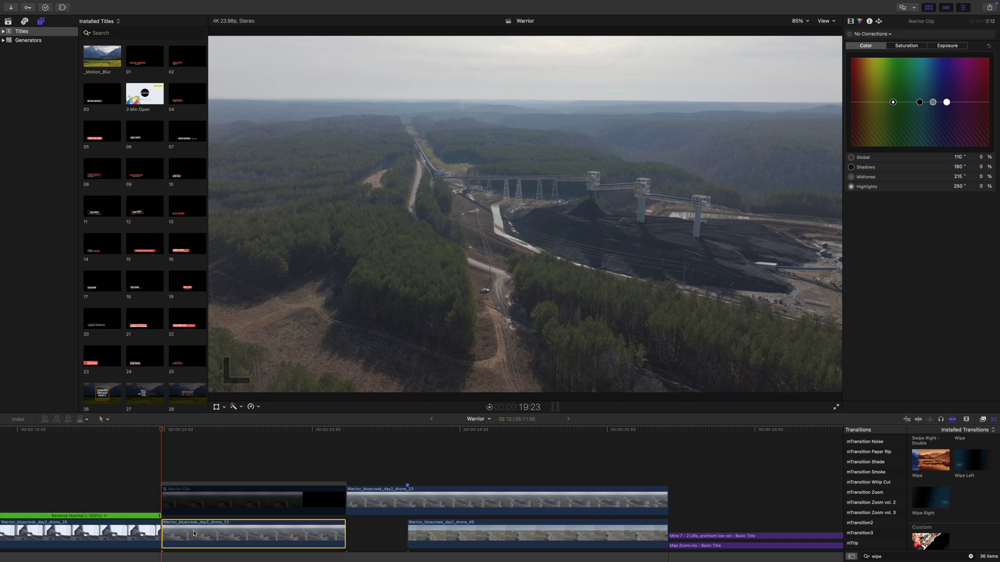
{"action": "left_click", "coordinate": [984, 420]}
{"action": "left_click_drag", "start_coordinate": [873, 533], "coordinate": [292, 531]}
{"action": "left_click", "coordinate": [980, 54]}
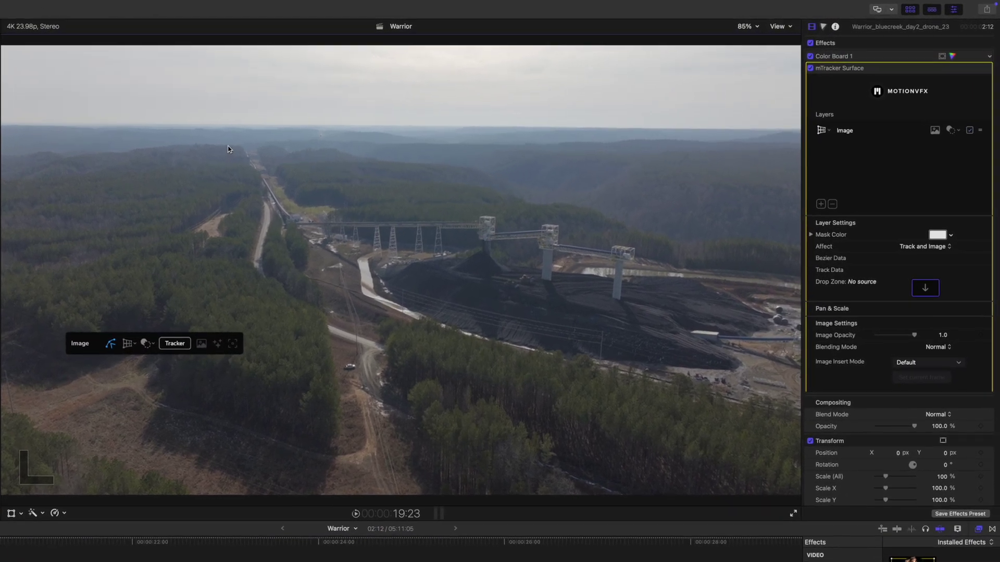
Draw a closed mask around the coal facility along the tree line and ridge.
{"action": "left_click", "coordinate": [255, 265]}
{"action": "left_click", "coordinate": [388, 327]}
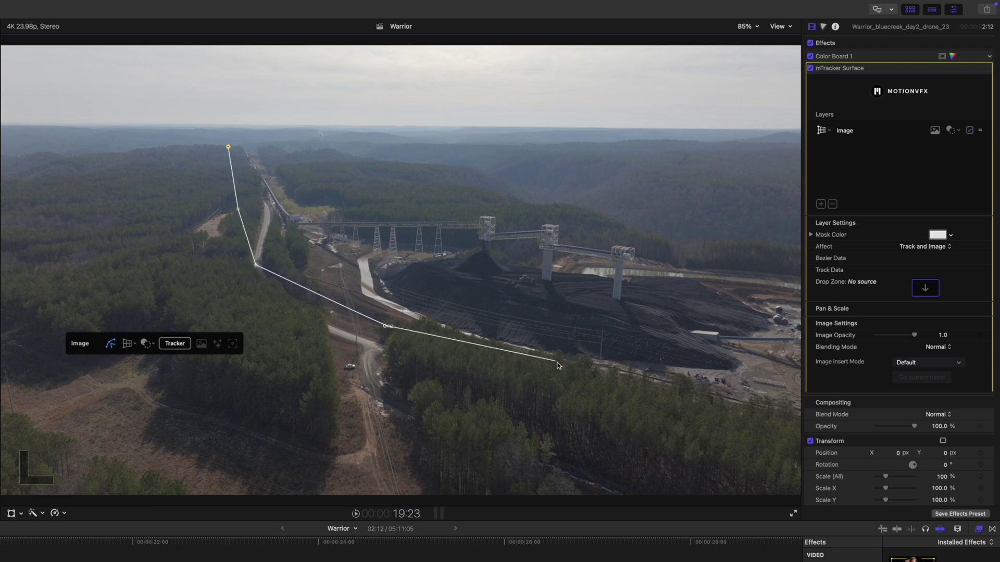
{"action": "left_click", "coordinate": [571, 379]}
{"action": "left_click", "coordinate": [761, 431]}
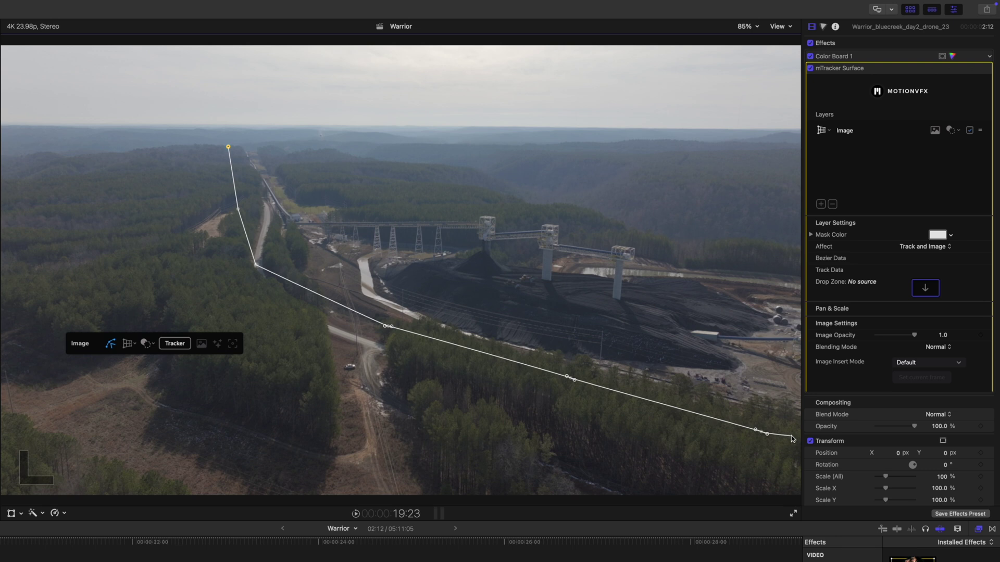
{"action": "left_click", "coordinate": [791, 435]}
{"action": "left_click", "coordinate": [795, 252]}
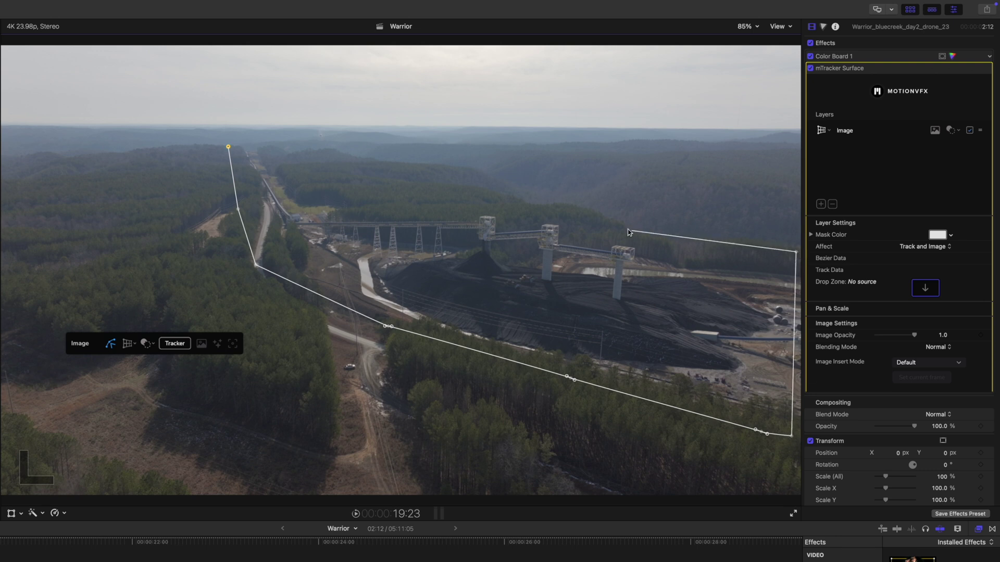
{"action": "left_click", "coordinate": [614, 221]}
{"action": "left_click", "coordinate": [524, 200]}
{"action": "left_click", "coordinate": [429, 176]}
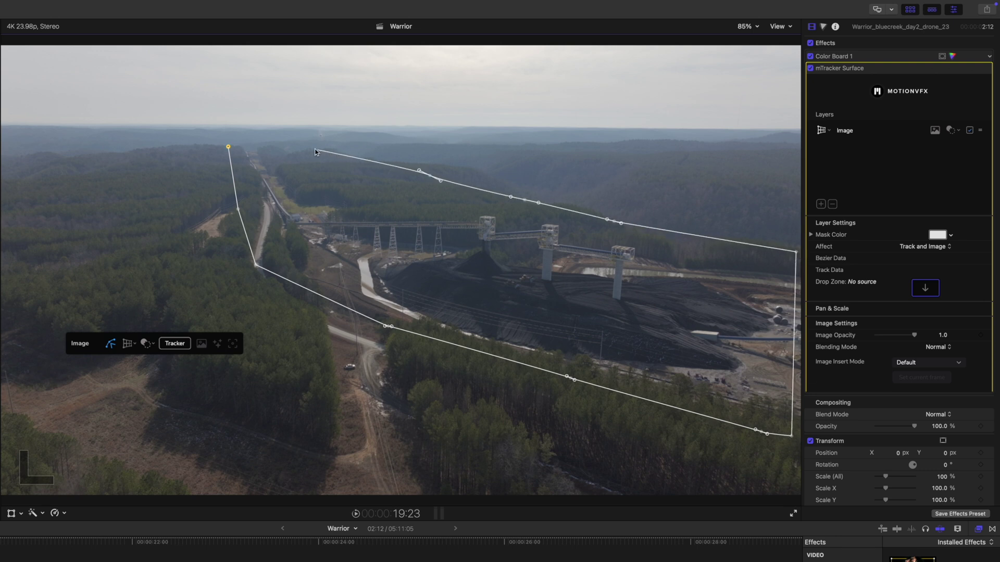
{"action": "left_click", "coordinate": [300, 147]}
{"action": "left_click", "coordinate": [228, 147]}
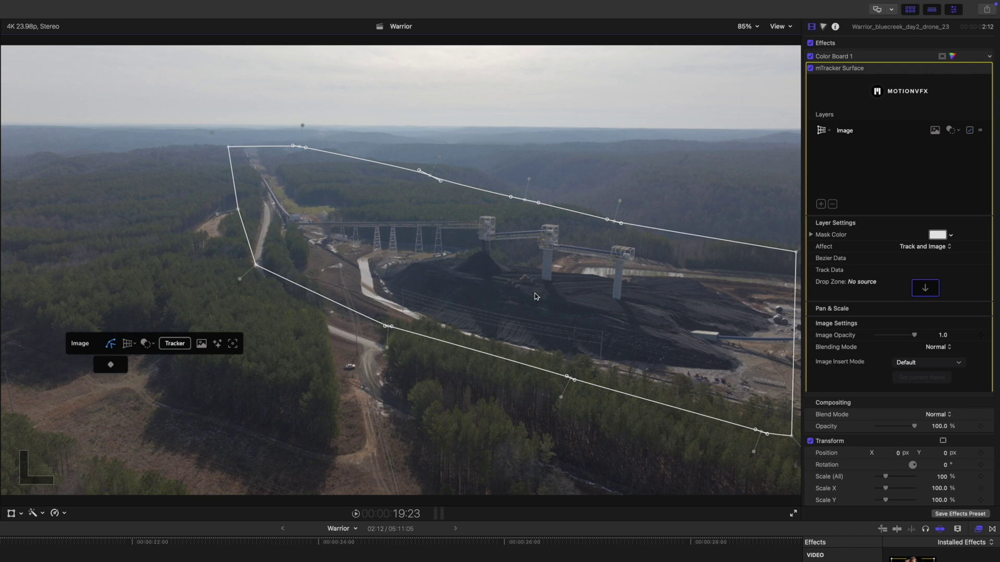
Push the mask's right corners beyond the frame edge and track the mask forward.
{"action": "left_click_drag", "start_coordinate": [792, 439], "coordinate": [804, 441]}
{"action": "left_click_drag", "start_coordinate": [795, 254], "coordinate": [839, 252]}
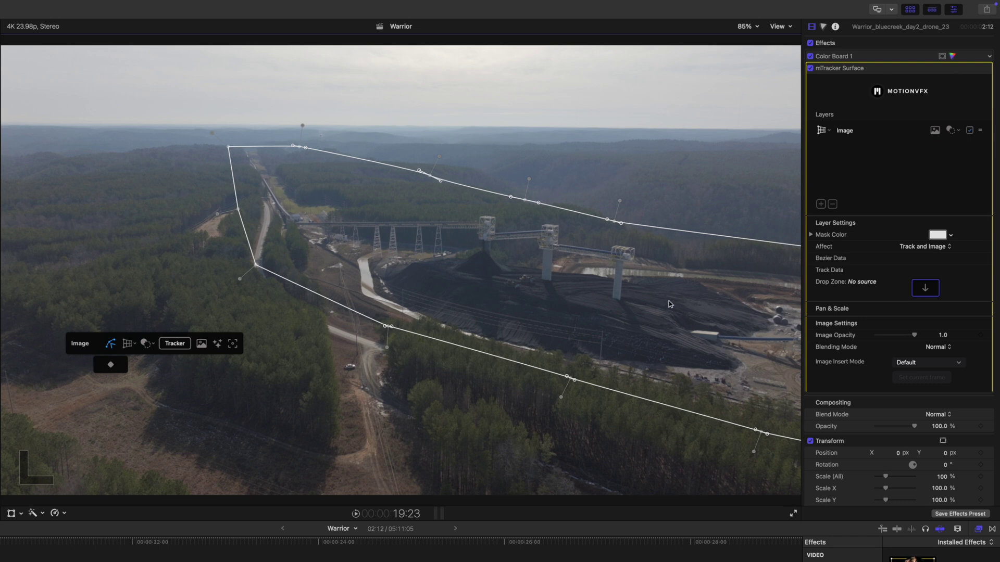
{"action": "left_click", "coordinate": [179, 344]}
{"action": "left_click", "coordinate": [138, 365]}
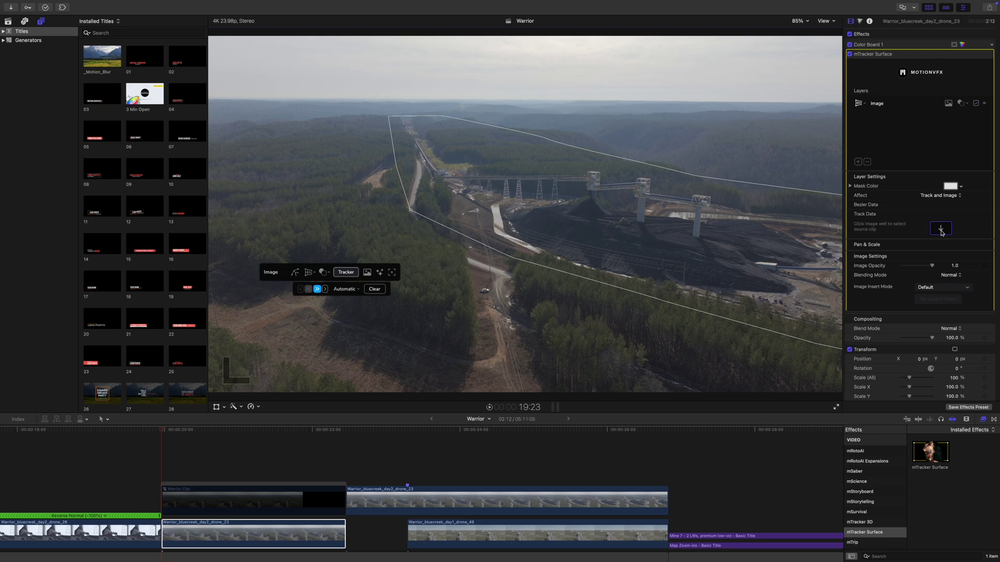
Use Warrior Clip as the mTracker drop-zone source with Image Insert Mode set to Fullscreen.
{"action": "left_click", "coordinate": [941, 231]}
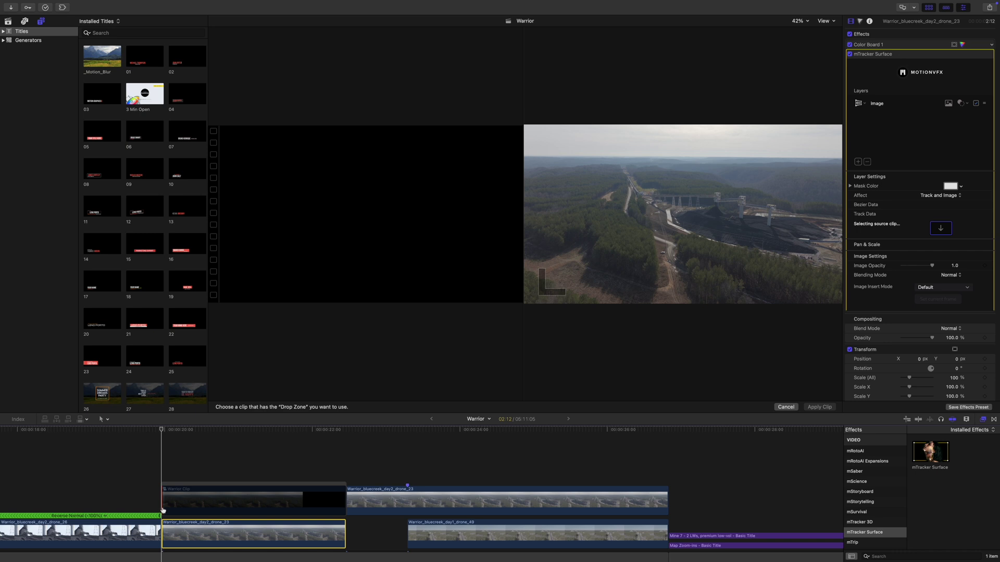
{"action": "left_click", "coordinate": [163, 511]}
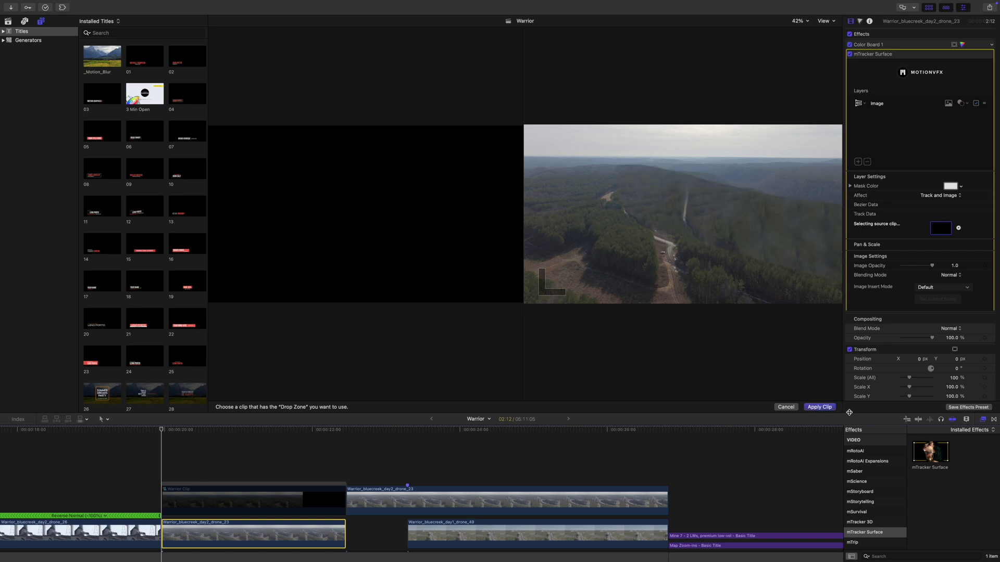
{"action": "left_click", "coordinate": [821, 408]}
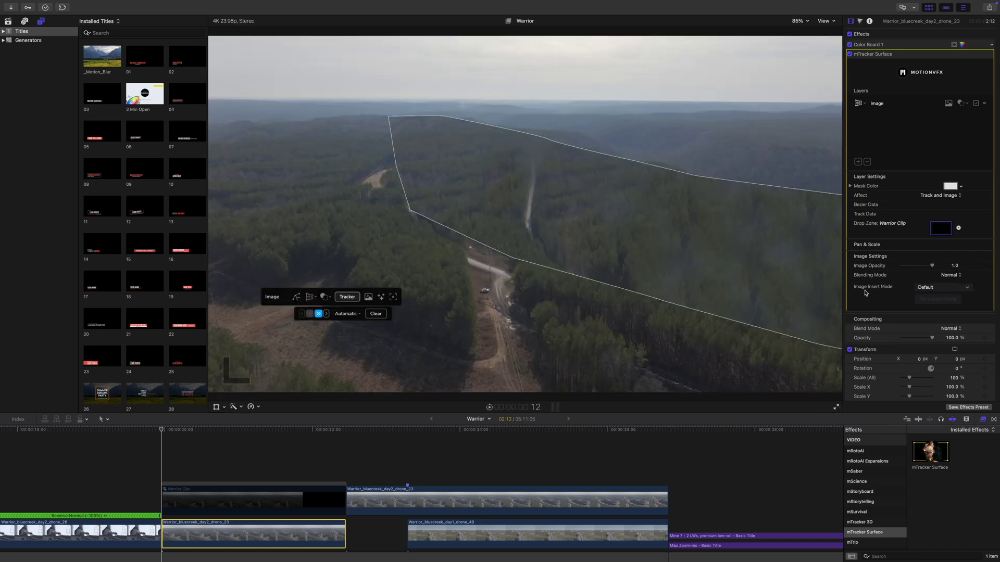
{"action": "left_click", "coordinate": [953, 294]}
{"action": "left_click", "coordinate": [933, 304]}
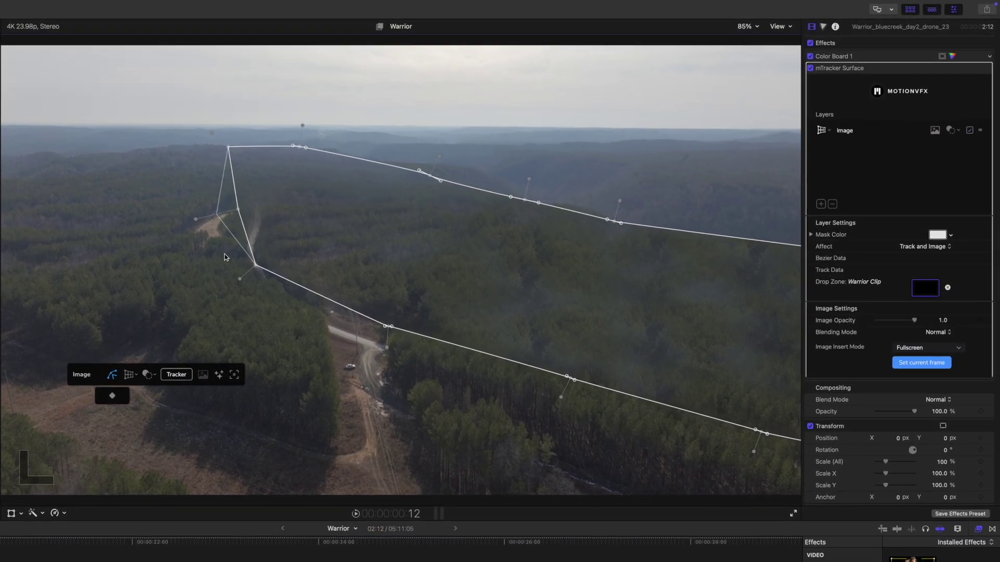
Reshape the inserted image outline's left and top-edge points to follow the mask.
{"action": "left_click_drag", "start_coordinate": [239, 277], "coordinate": [216, 286]}
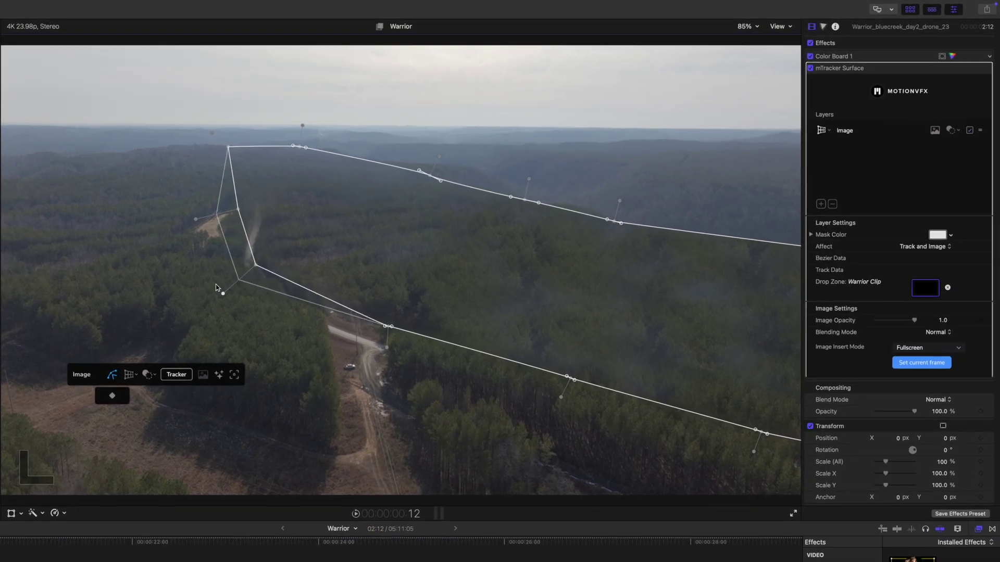
{"action": "left_click_drag", "start_coordinate": [228, 147], "coordinate": [193, 126]}
{"action": "left_click_drag", "start_coordinate": [303, 127], "coordinate": [305, 112]}
{"action": "left_click_drag", "start_coordinate": [439, 156], "coordinate": [452, 148]}
{"action": "left_click_drag", "start_coordinate": [528, 178], "coordinate": [536, 163]}
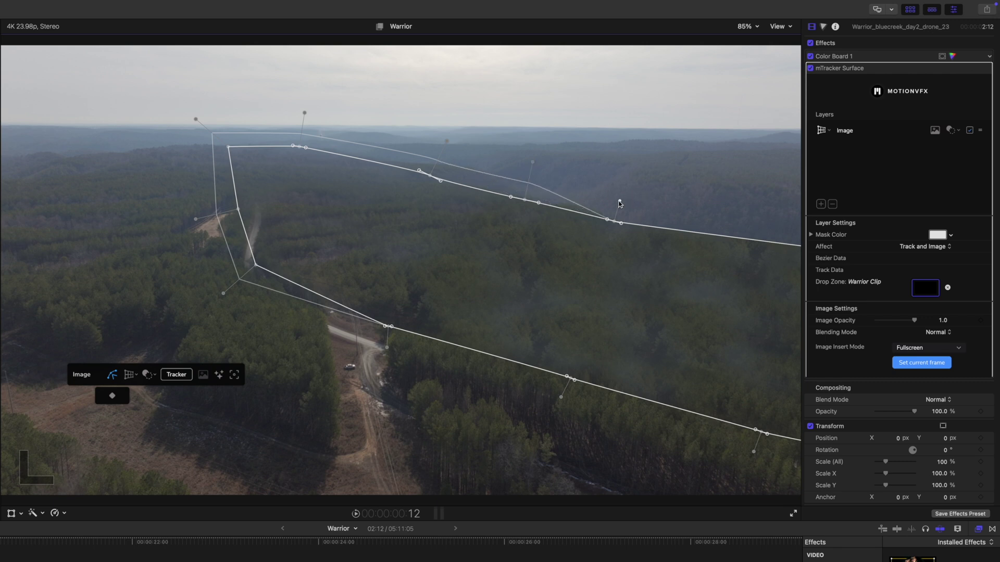
{"action": "left_click_drag", "start_coordinate": [619, 202], "coordinate": [624, 181]}
Lower the image's bottom edge, fine-tune its left points, then scrub to check the tracked forest.
{"action": "left_click_drag", "start_coordinate": [753, 452], "coordinate": [745, 475]}
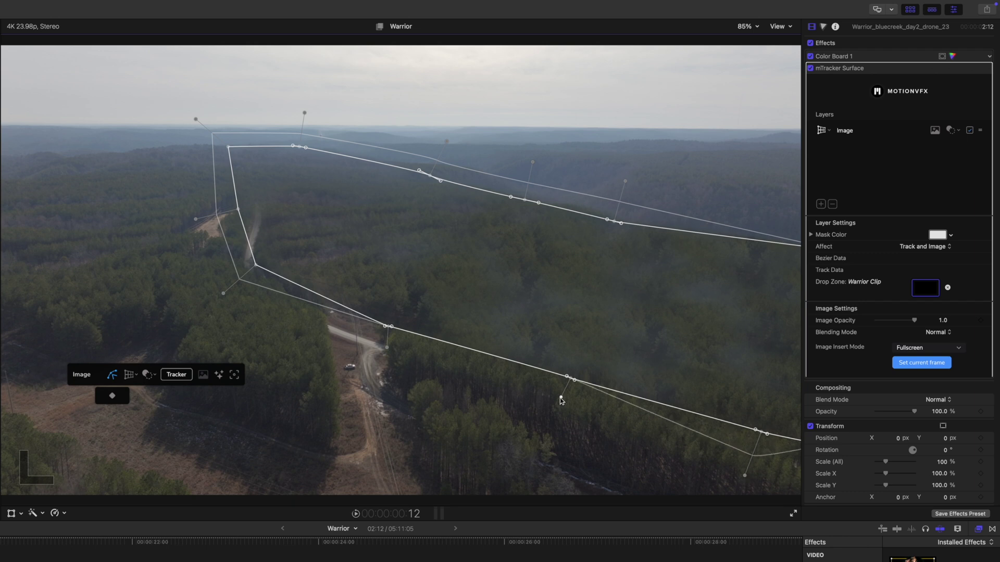
{"action": "left_click_drag", "start_coordinate": [561, 399], "coordinate": [549, 420]}
{"action": "left_click_drag", "start_coordinate": [387, 348], "coordinate": [386, 368]}
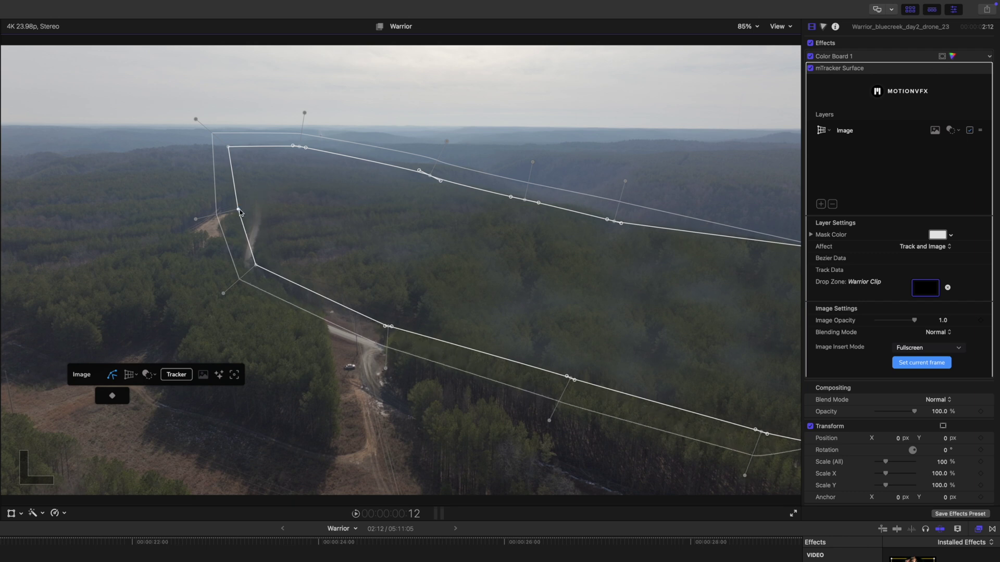
{"action": "left_click_drag", "start_coordinate": [238, 210], "coordinate": [263, 204]}
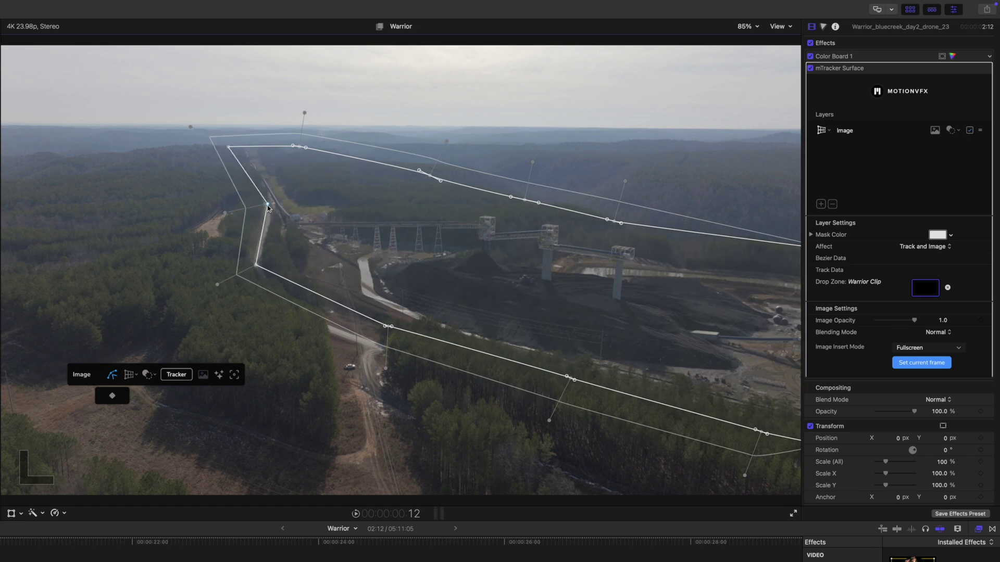
{"action": "left_click_drag", "start_coordinate": [267, 206], "coordinate": [272, 207]}
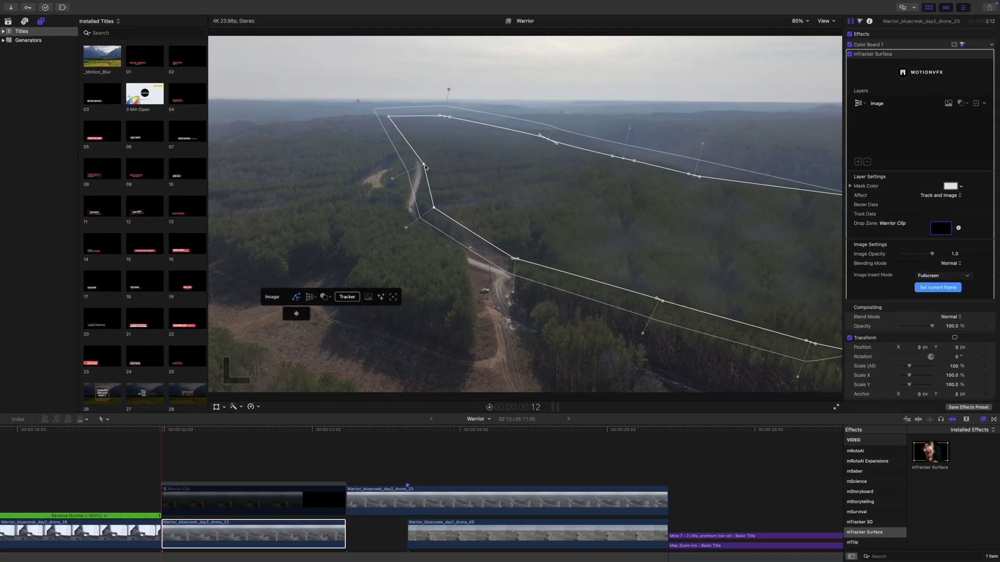
{"action": "left_click_drag", "start_coordinate": [425, 167], "coordinate": [427, 165]}
{"action": "mouse_move", "coordinate": [165, 433]}
{"action": "left_mouse_down"}
{"action": "mouse_move", "coordinate": [325, 456]}
{"action": "mouse_move", "coordinate": [167, 440]}
{"action": "left_mouse_up"}
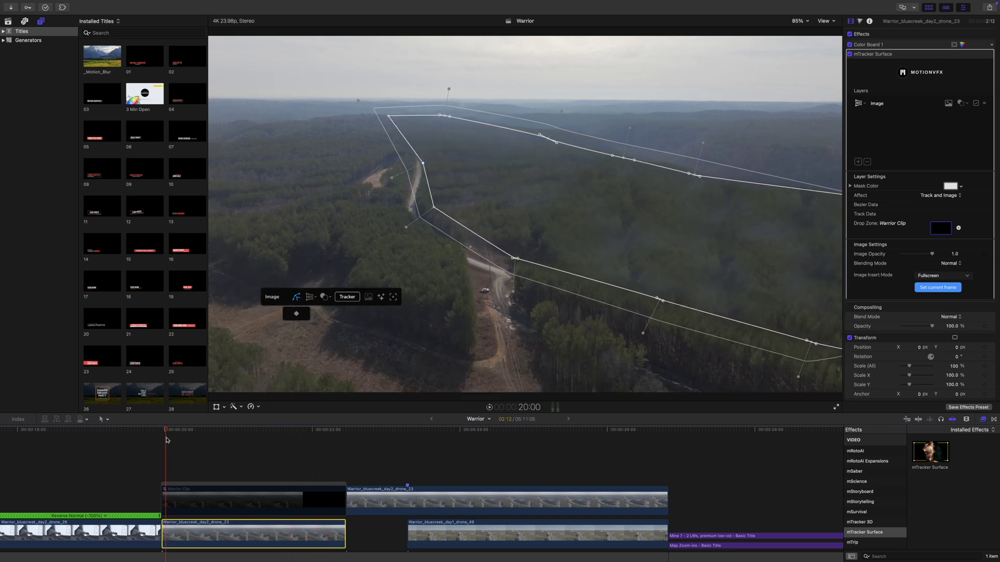
{"action": "key", "text": "Left"}
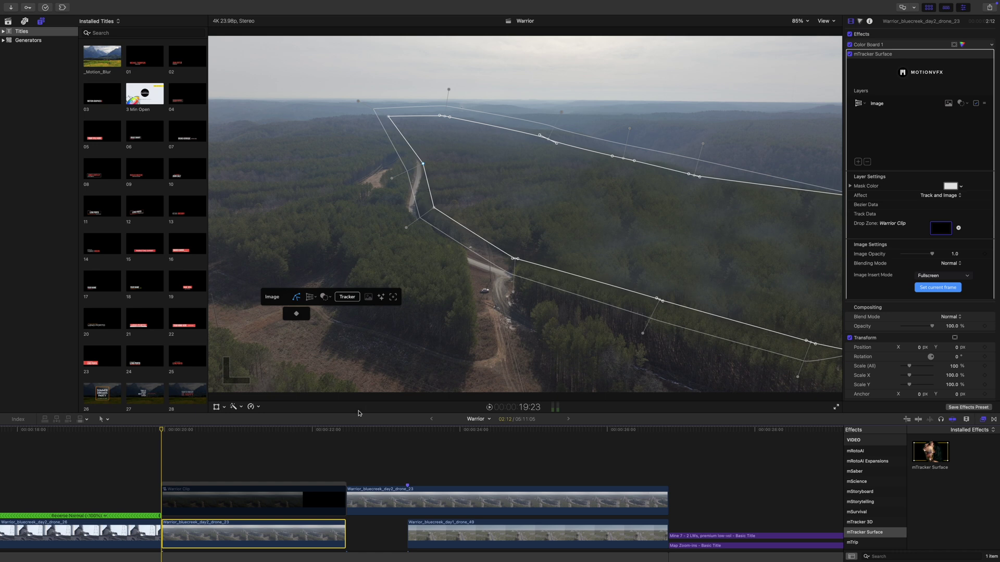
Lengthen the Wipe inside Warrior Clip to 1:22, then return to the Warrior project timeline.
{"action": "double_click", "coordinate": [267, 493]}
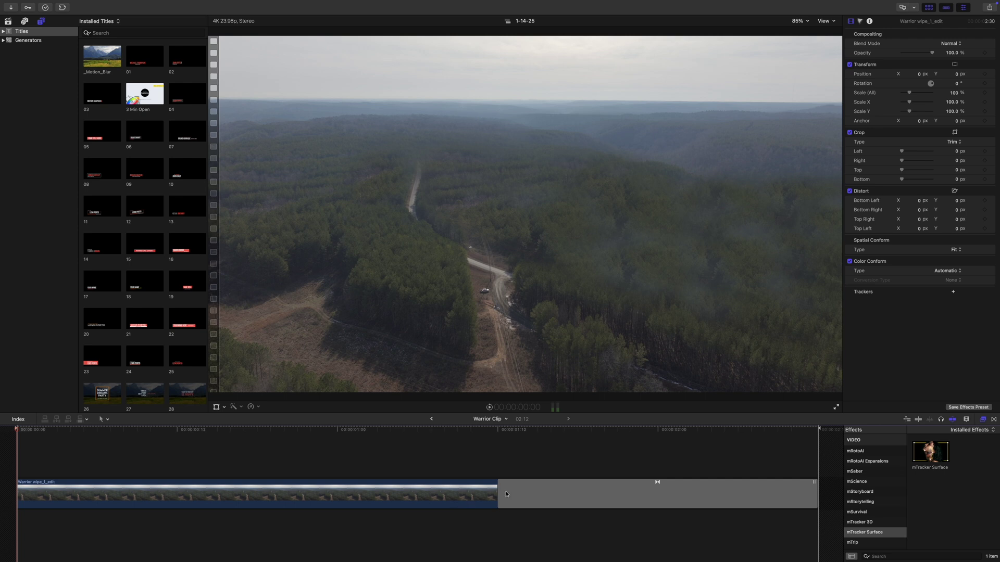
{"action": "left_click_drag", "start_coordinate": [500, 494], "coordinate": [213, 485]}
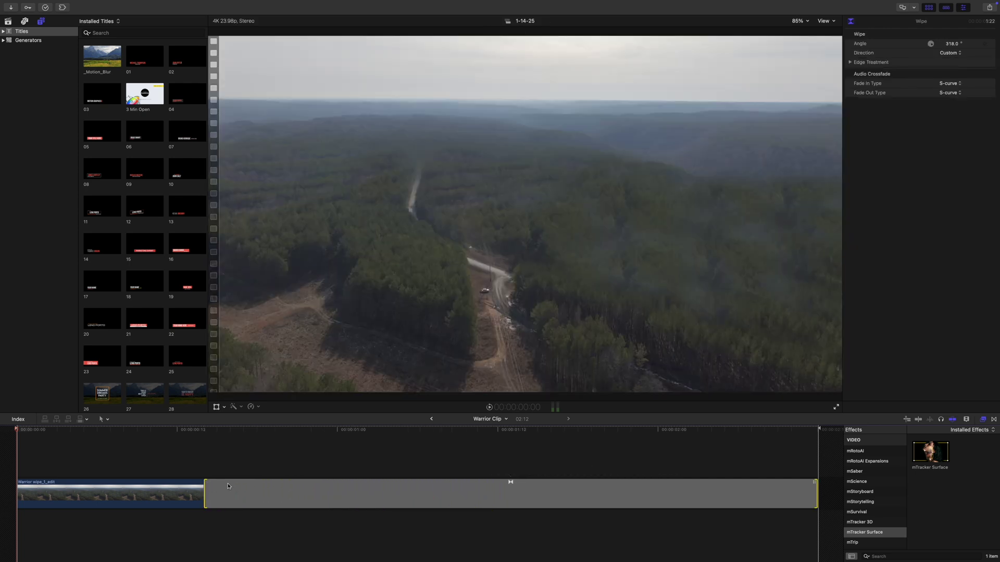
{"action": "left_click", "coordinate": [431, 419]}
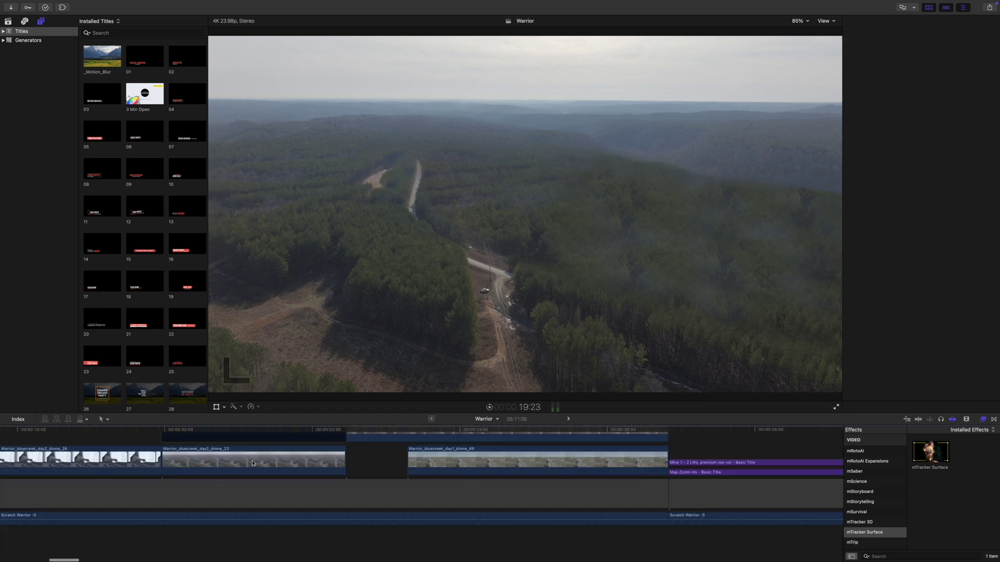
{"action": "left_click", "coordinate": [235, 463]}
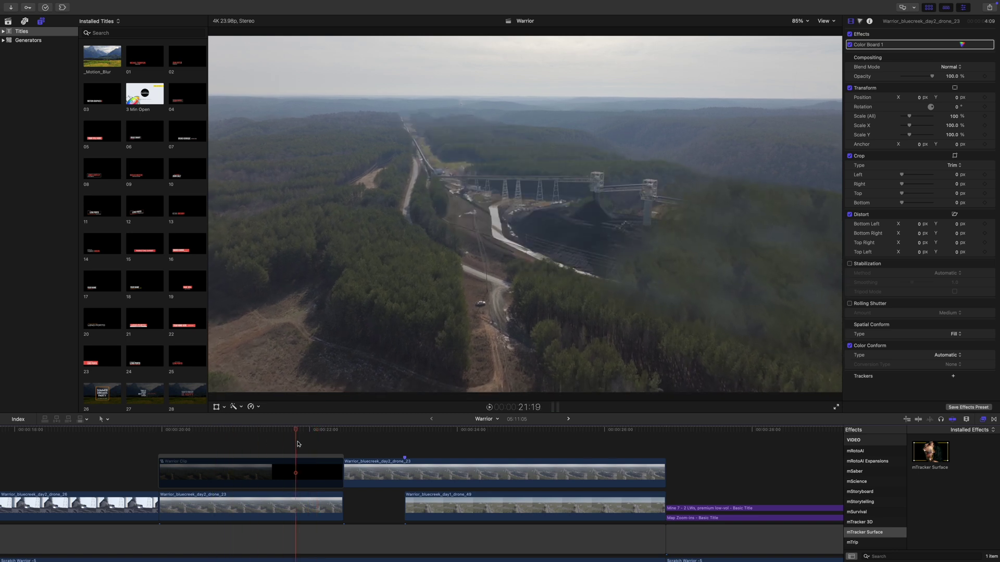
{"action": "left_click", "coordinate": [164, 436]}
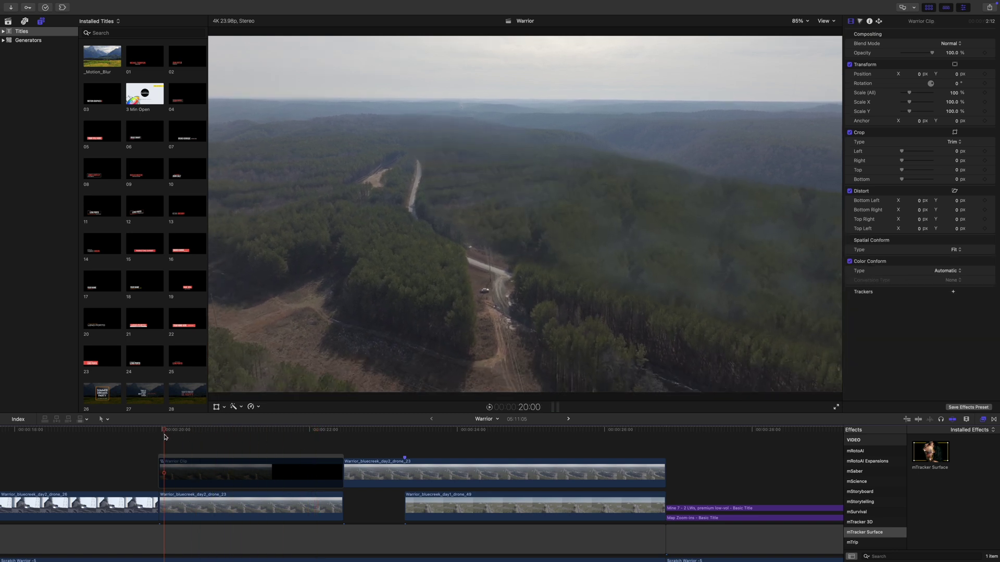